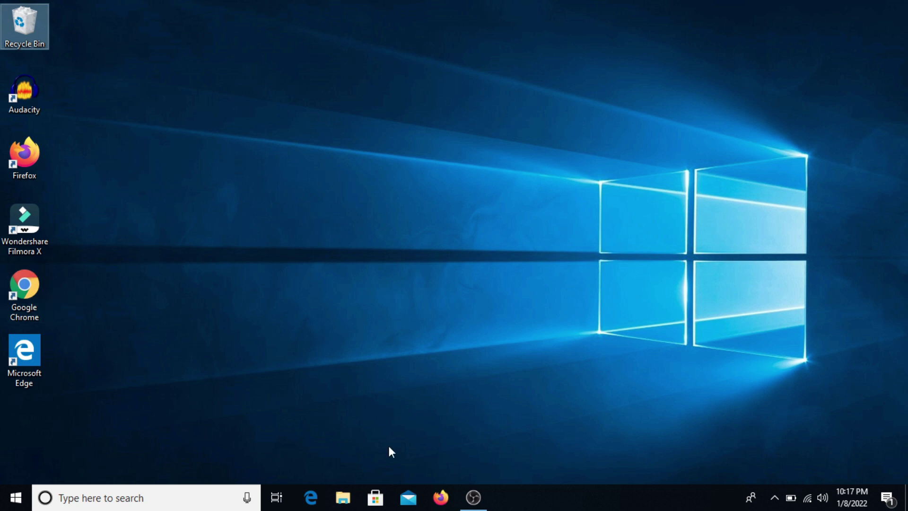
- Launch Firefox from the taskbar
click(438, 508)
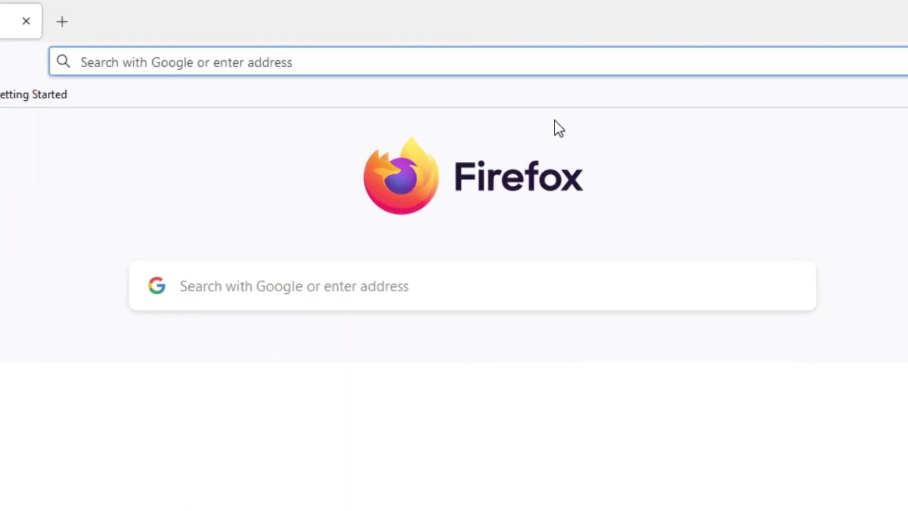
- Load the EMMIS site at emis.sikkimedutech.in, accepting the autofilled address
click(552, 68)
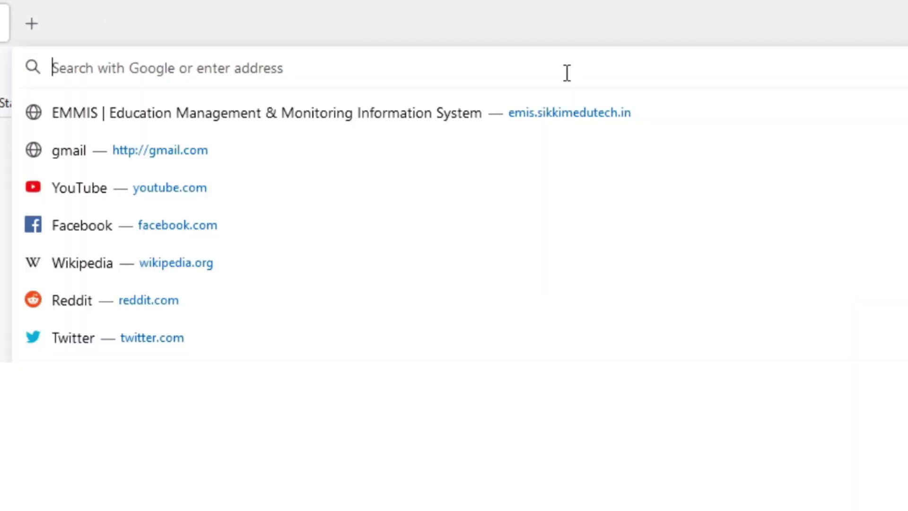
text(emis.sikkimedutech.in/)
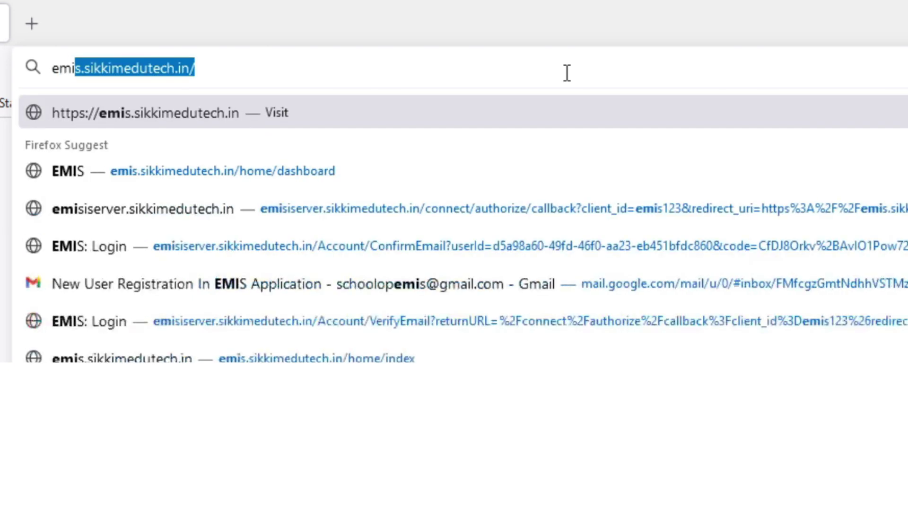
key(Right)
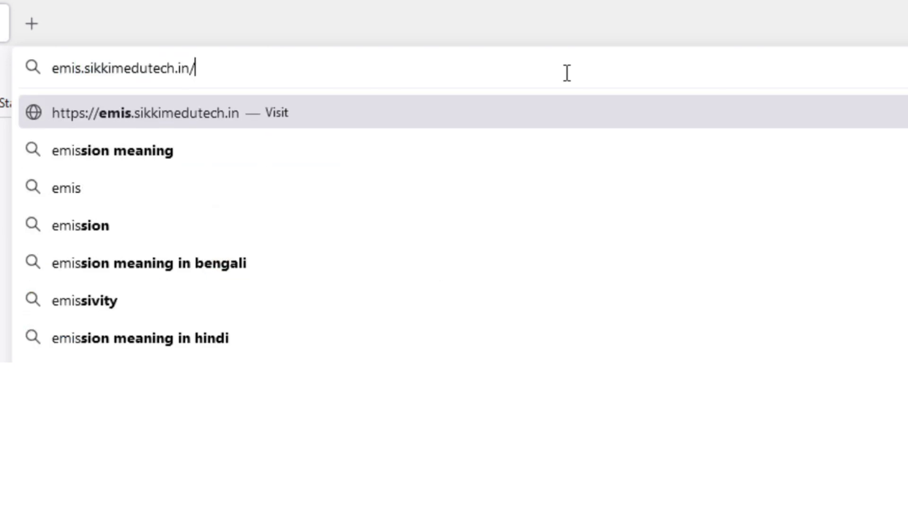
key(Return)
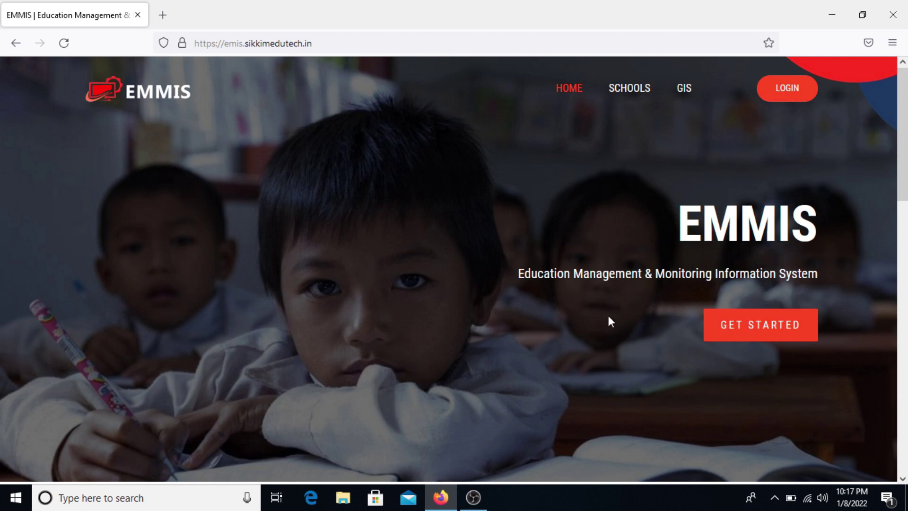
- Browse down the EMMIS home page, then go to the LOGIN sign-in page
scroll(608, 316, down, 1)
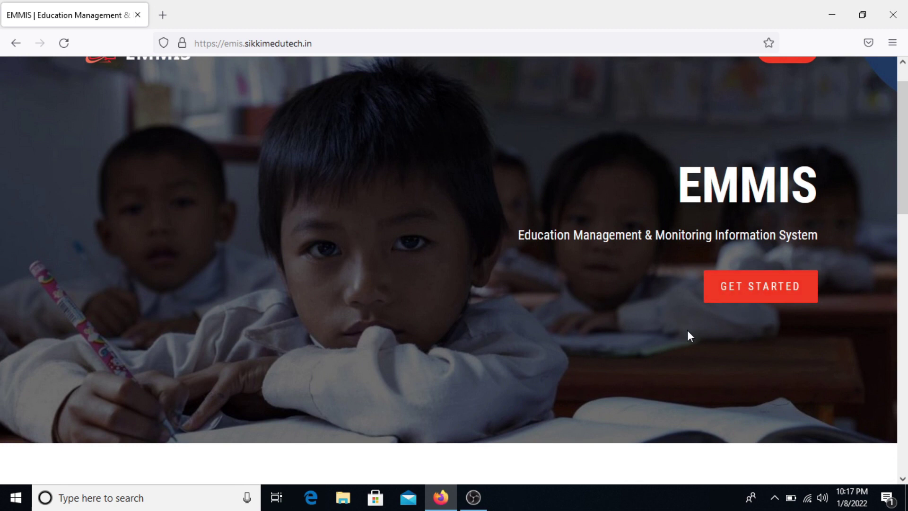
scroll(688, 326, down, 5)
scroll(690, 327, down, 3)
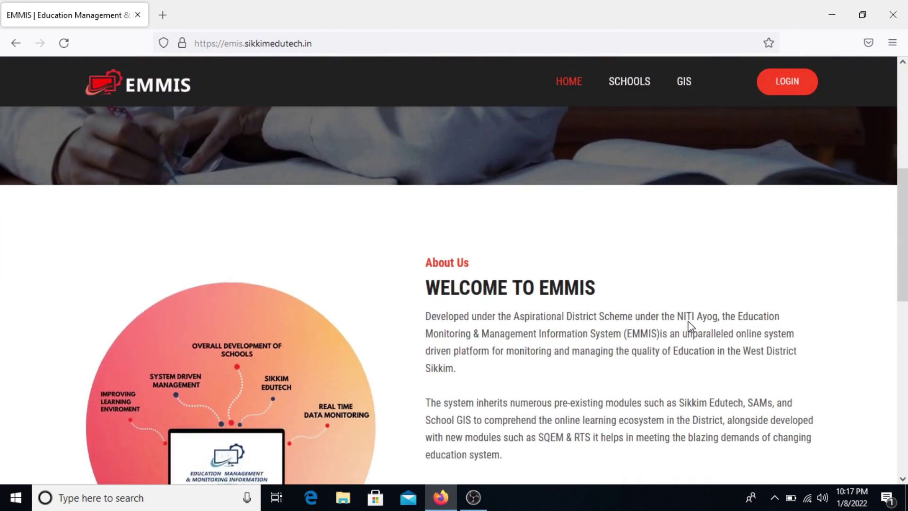
scroll(689, 327, down, 6)
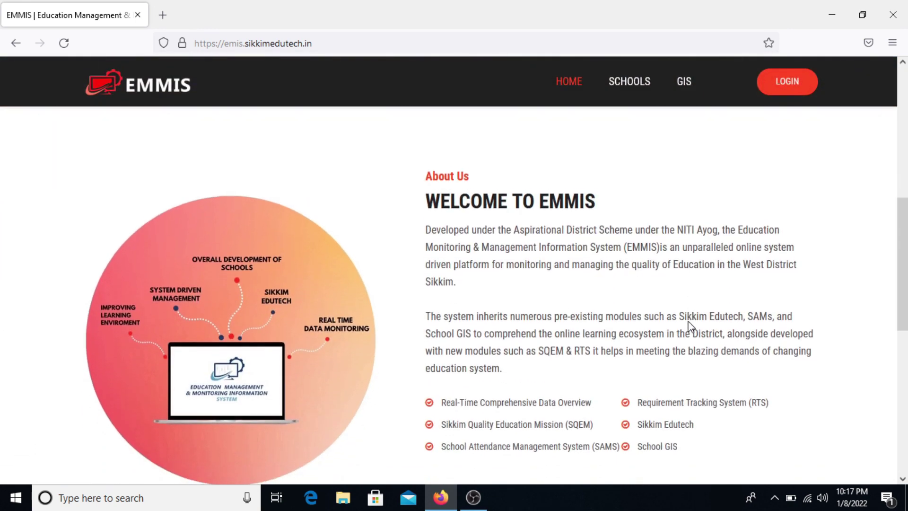
scroll(688, 323, down, 1)
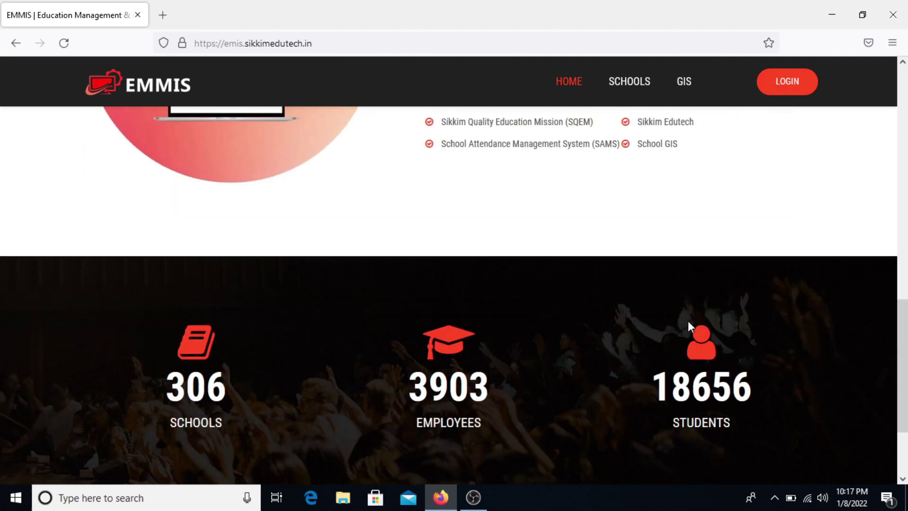
scroll(688, 322, down, 1)
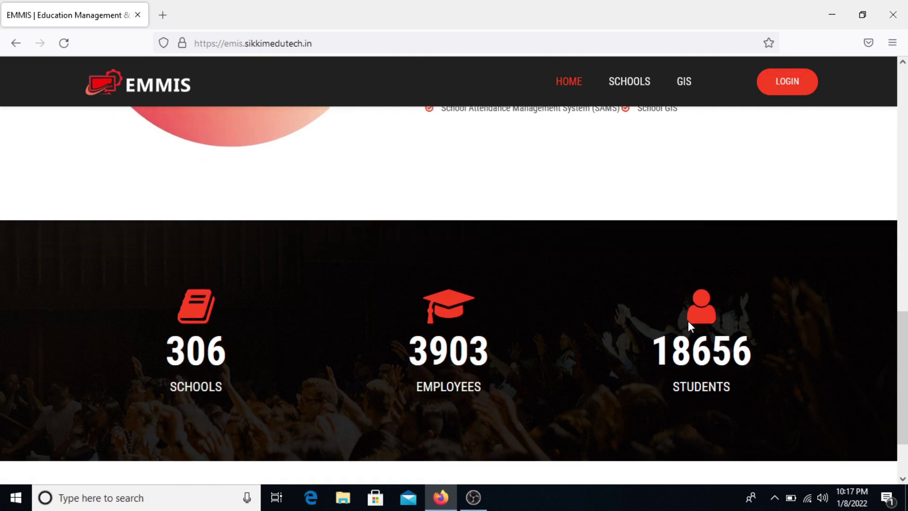
scroll(687, 321, down, 2)
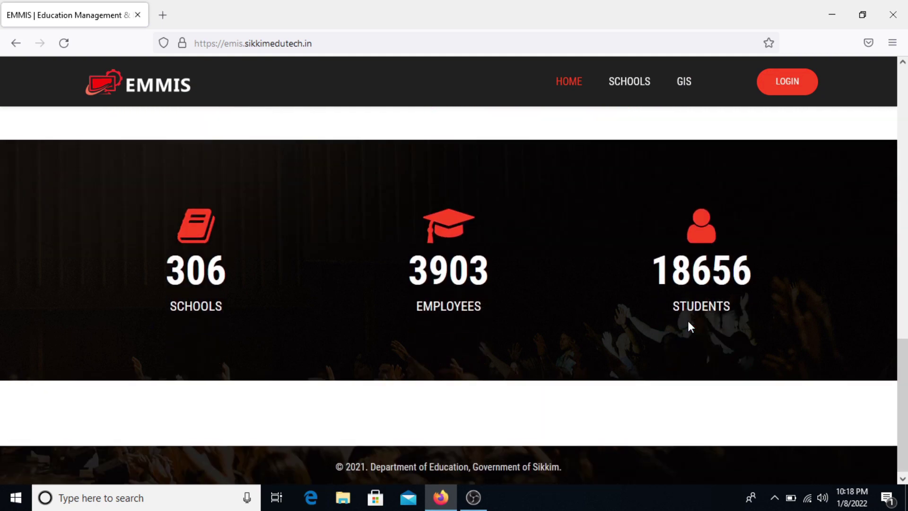
scroll(688, 321, up, 20)
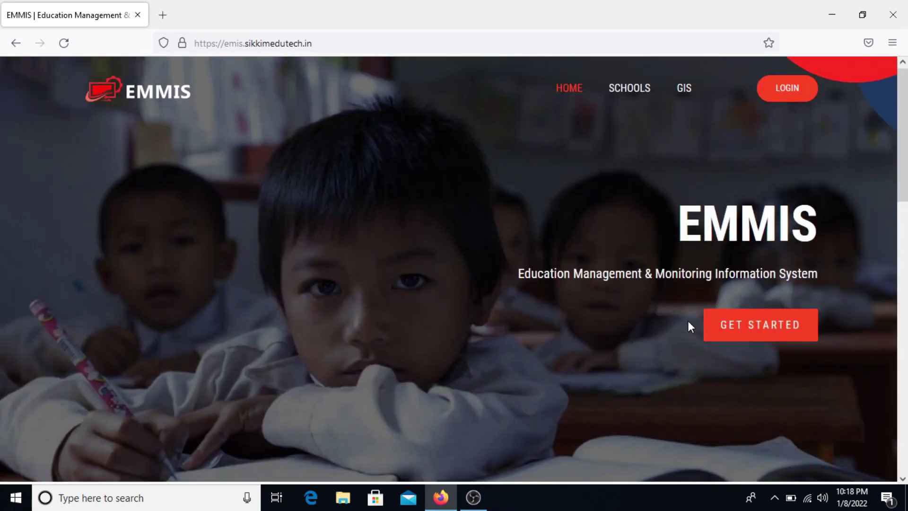
click(791, 96)
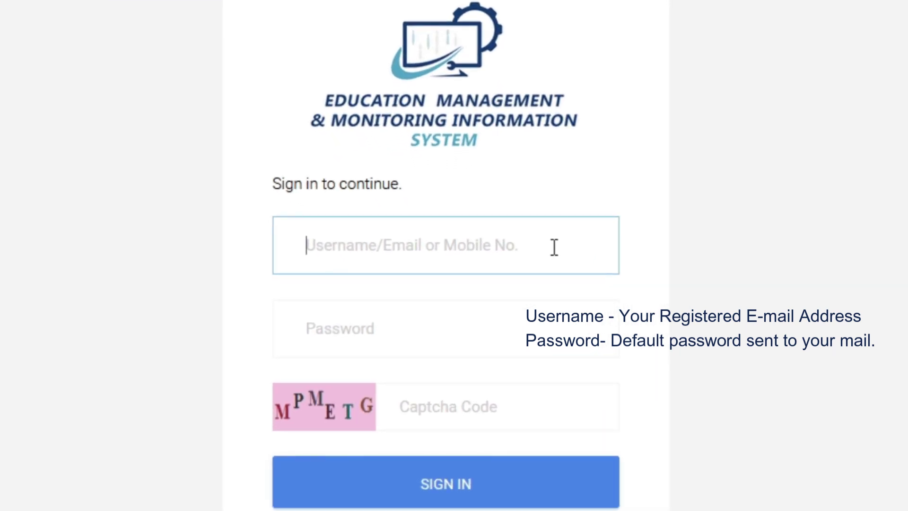
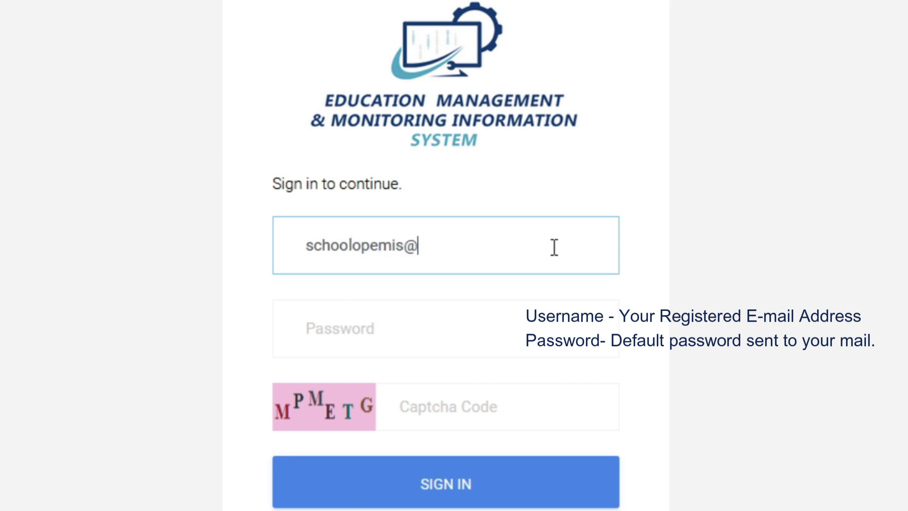
- Fill in the school admin username, password and the displayed captcha code
key(Tab)
text(*********)
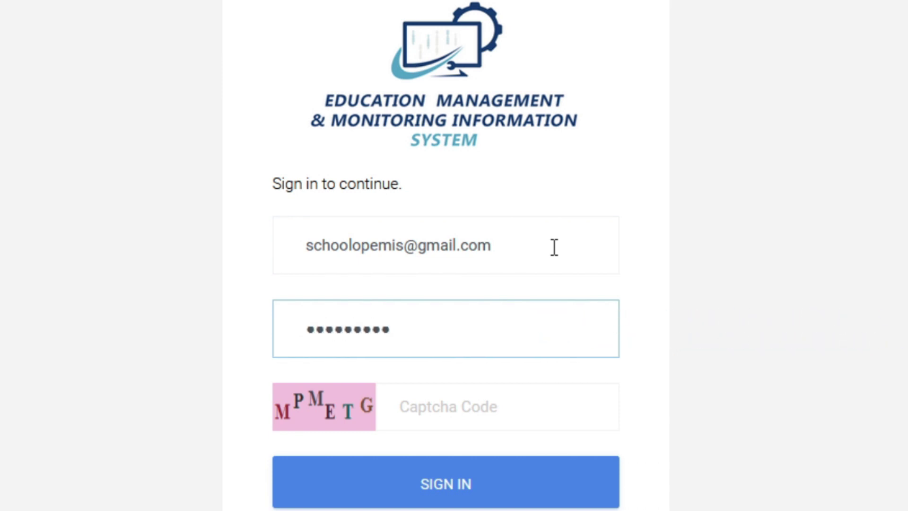
key(Tab)
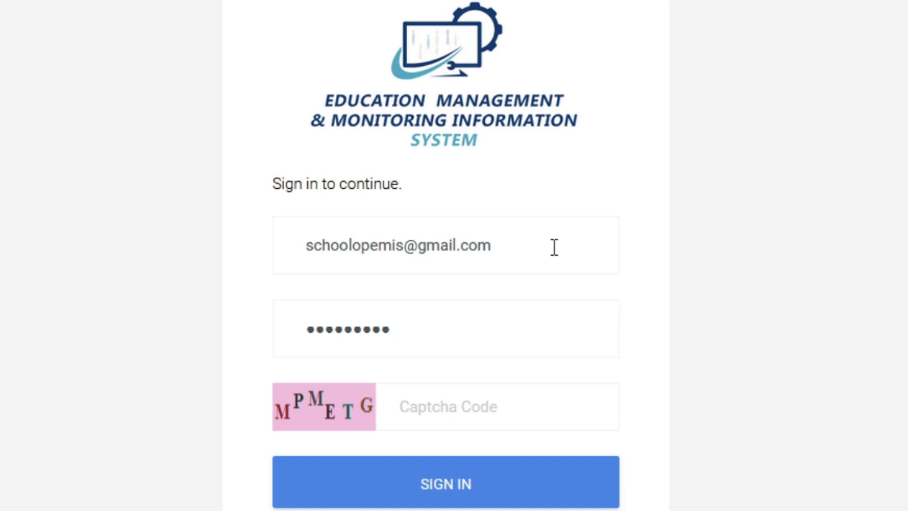
text(MPMETG)
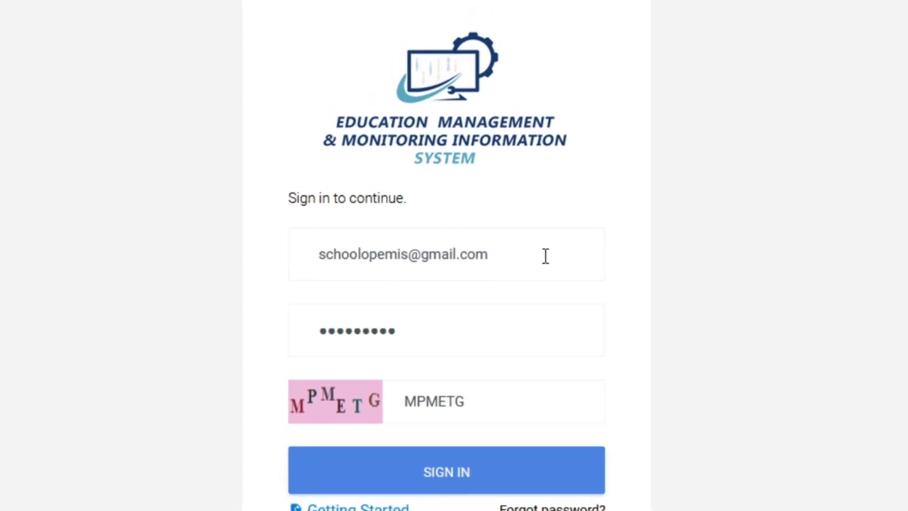
- Sign in, decline saving the login in Firefox, and highlight Test School on the dashboard
scroll(494, 380, down, 1)
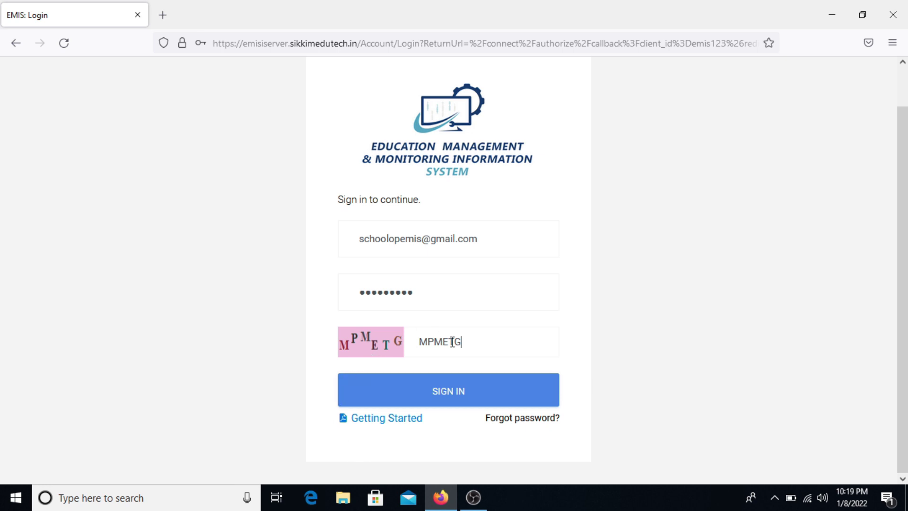
click(462, 397)
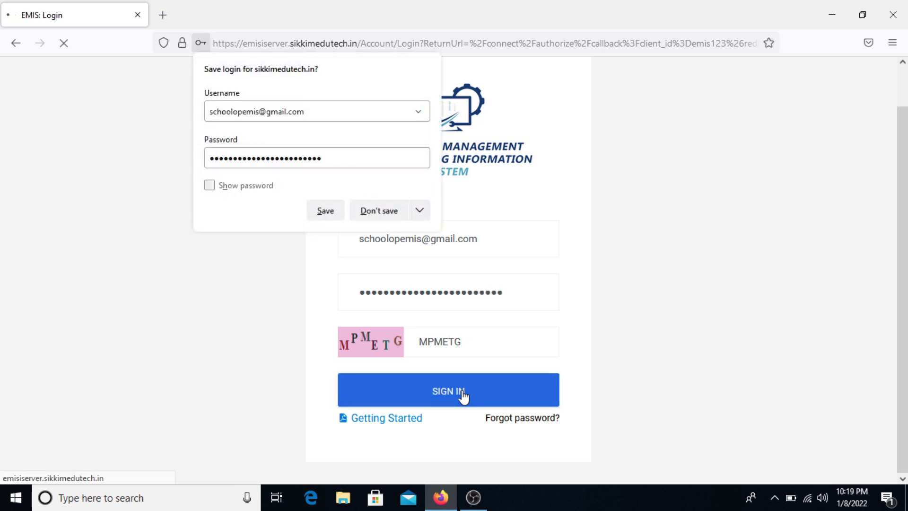
click(369, 211)
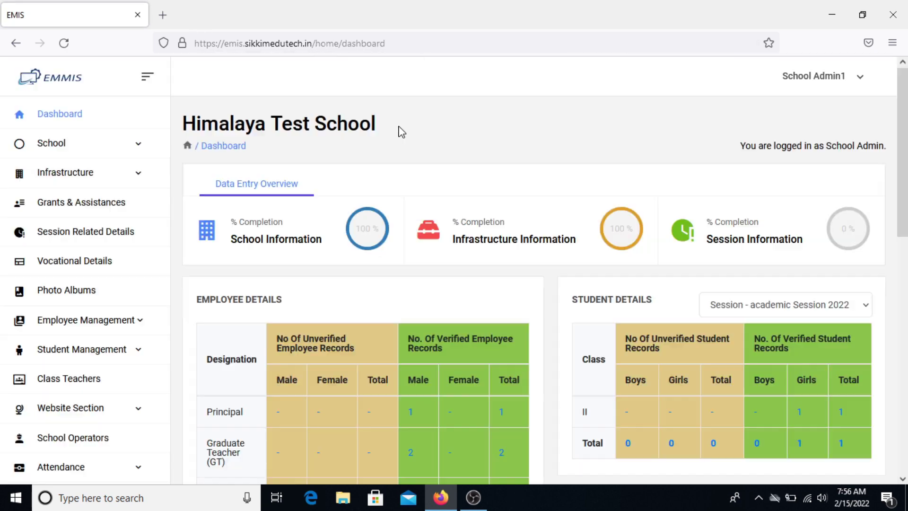
drag(399, 129, 184, 122)
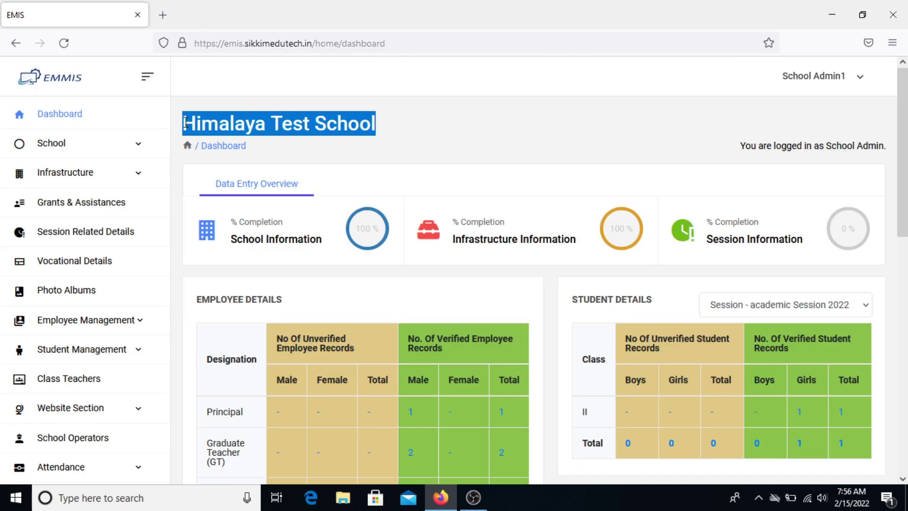
- Open Student Management > List & Registration to view the registered students
click(250, 171)
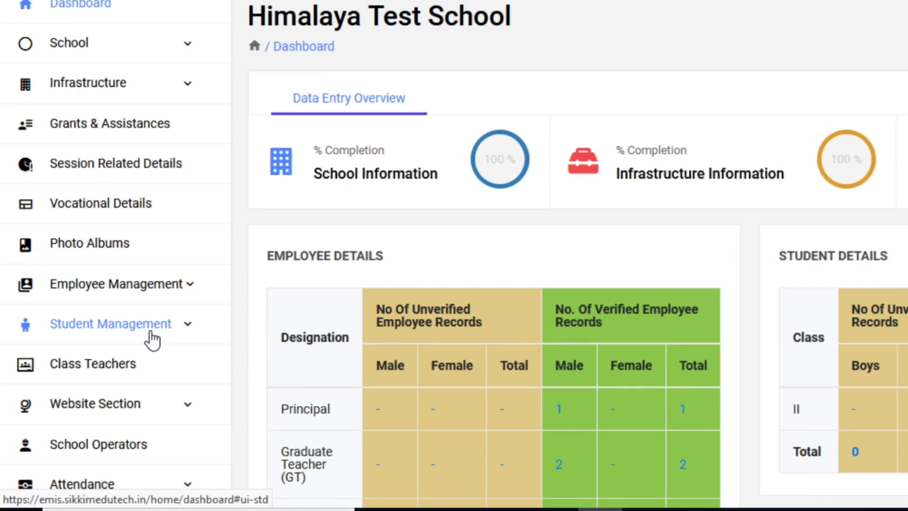
click(126, 346)
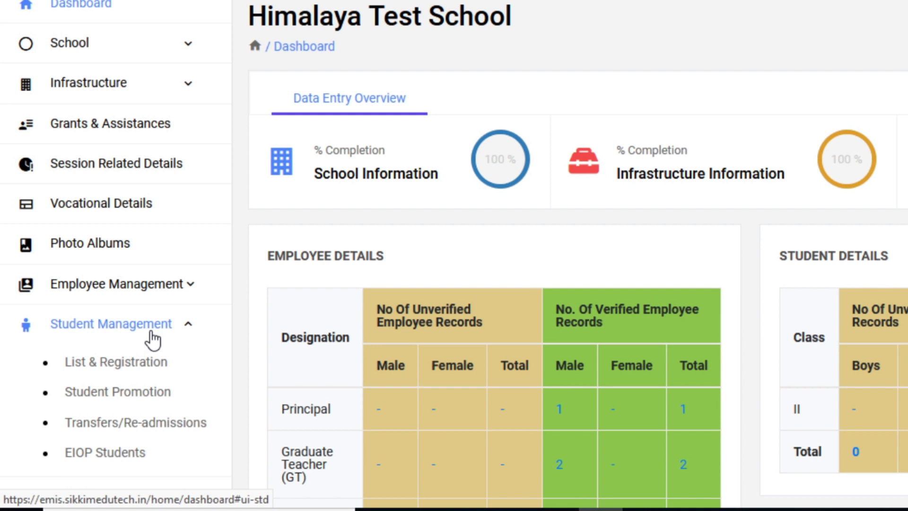
click(138, 362)
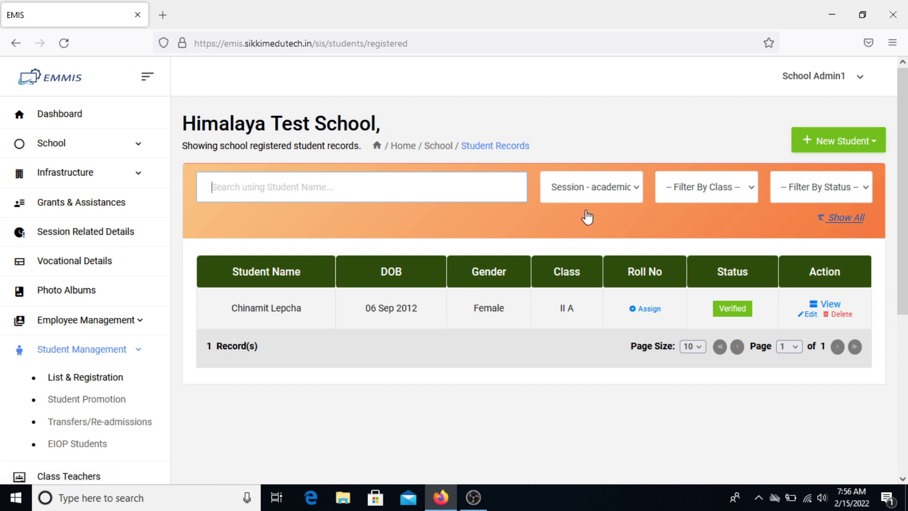
- Filter the student records to Session - 2021-1st after checking the class and status filters
click(604, 199)
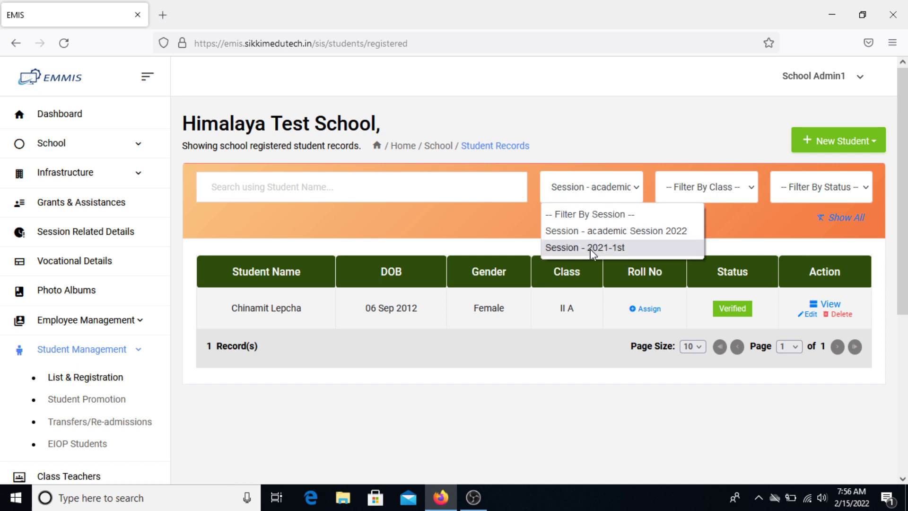
click(720, 193)
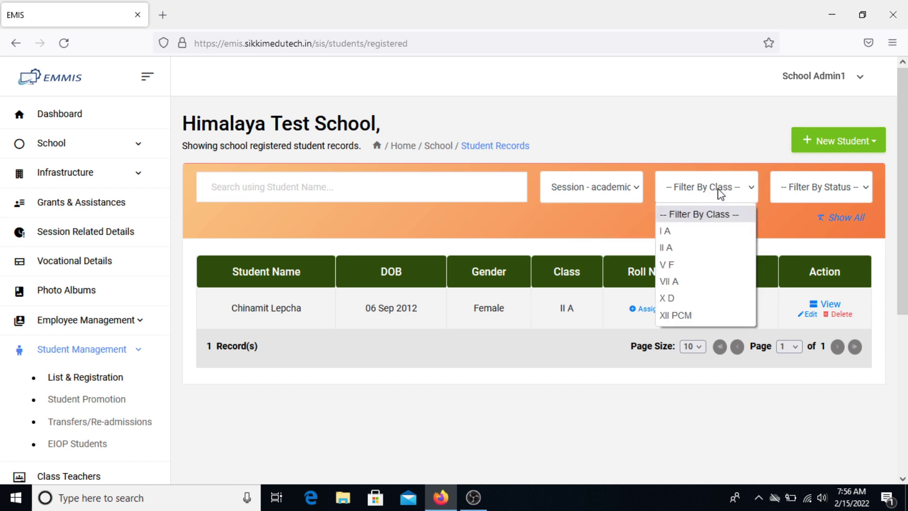
click(830, 188)
click(612, 197)
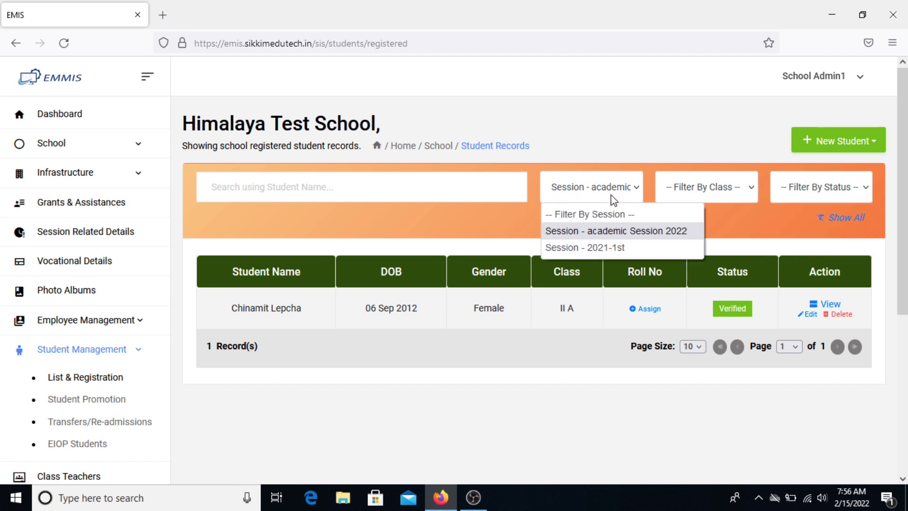
click(594, 248)
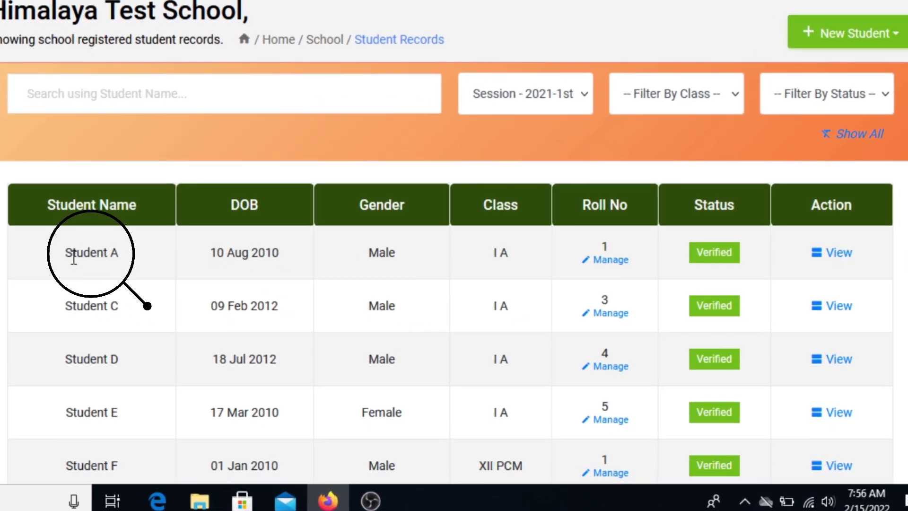
click(835, 260)
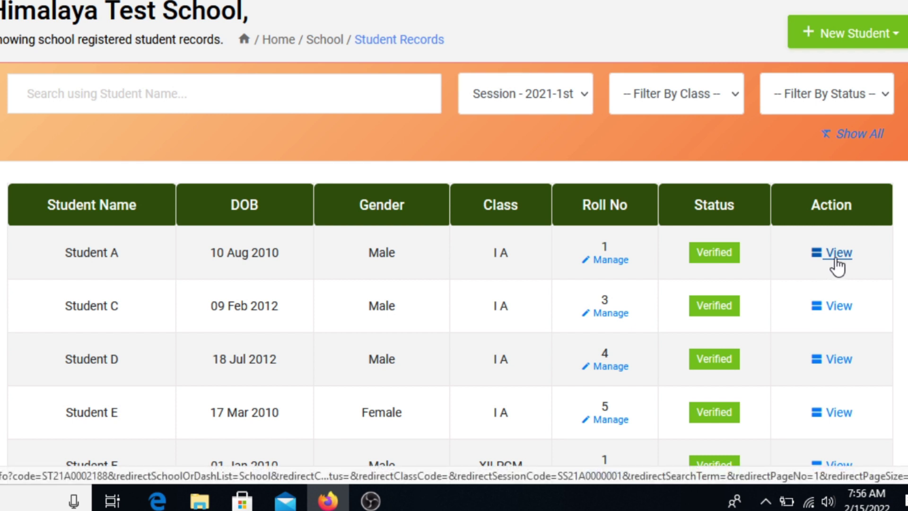
- Choose Issue Transfer Certificate from Student A's Actions menu
click(835, 260)
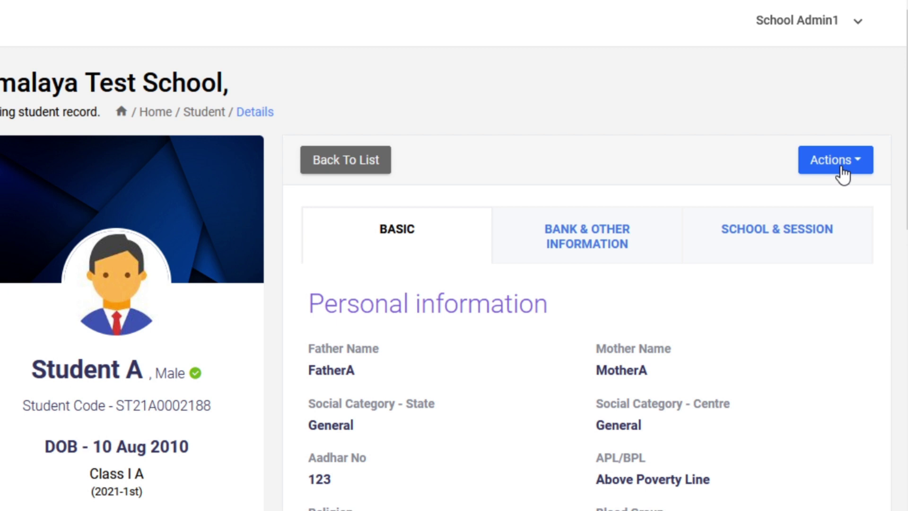
click(842, 174)
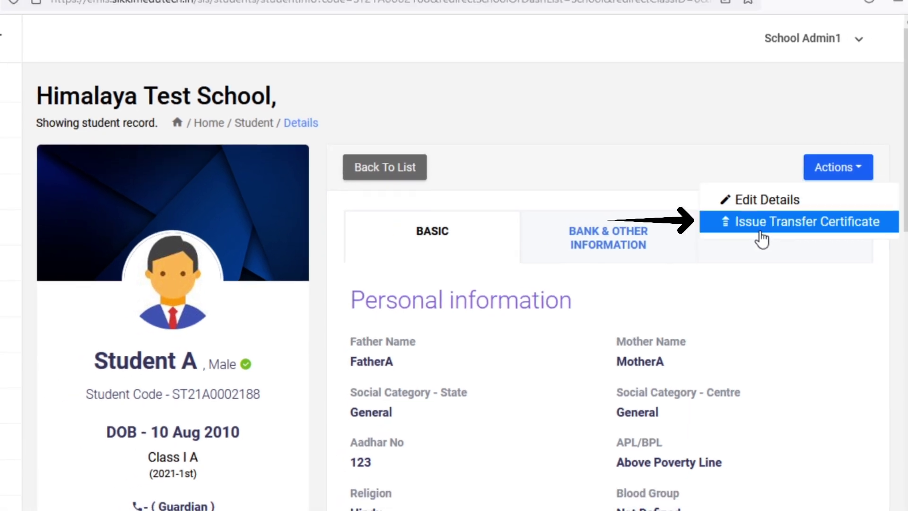
click(762, 222)
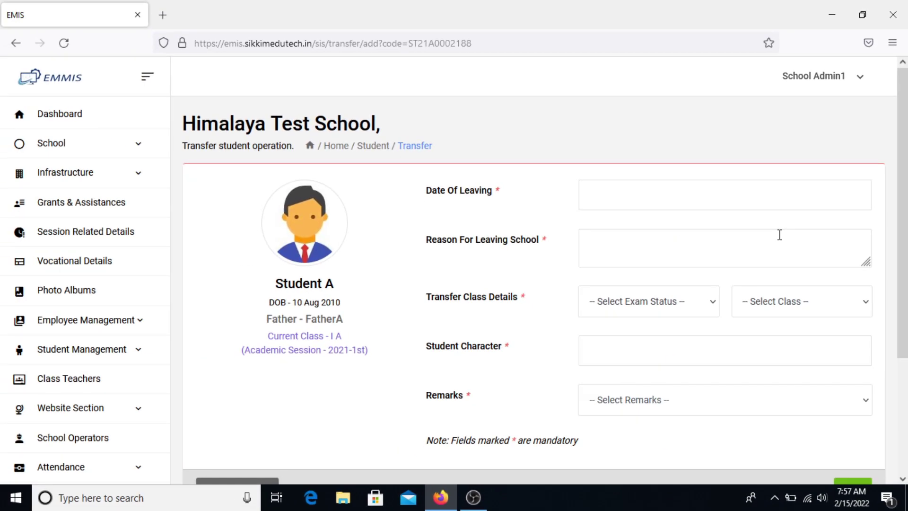
drag(441, 146, 398, 146)
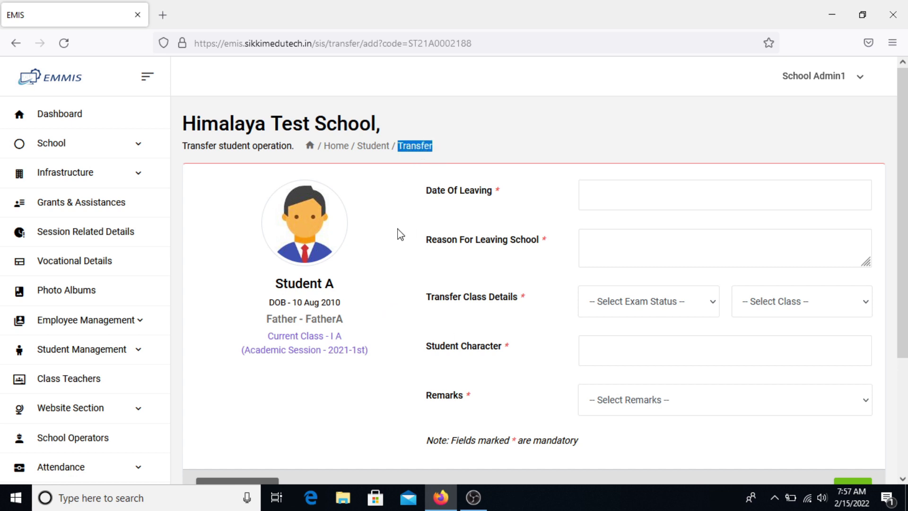
drag(182, 145, 298, 149)
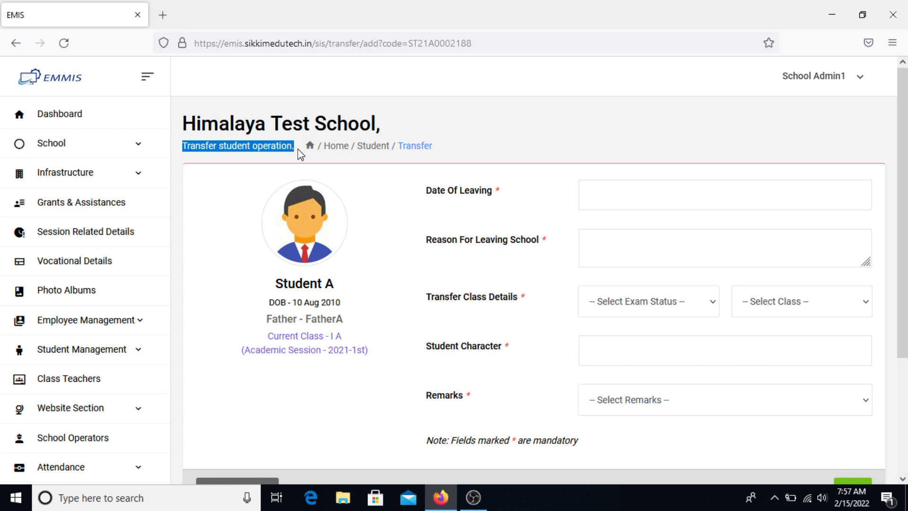
drag(425, 190, 491, 190)
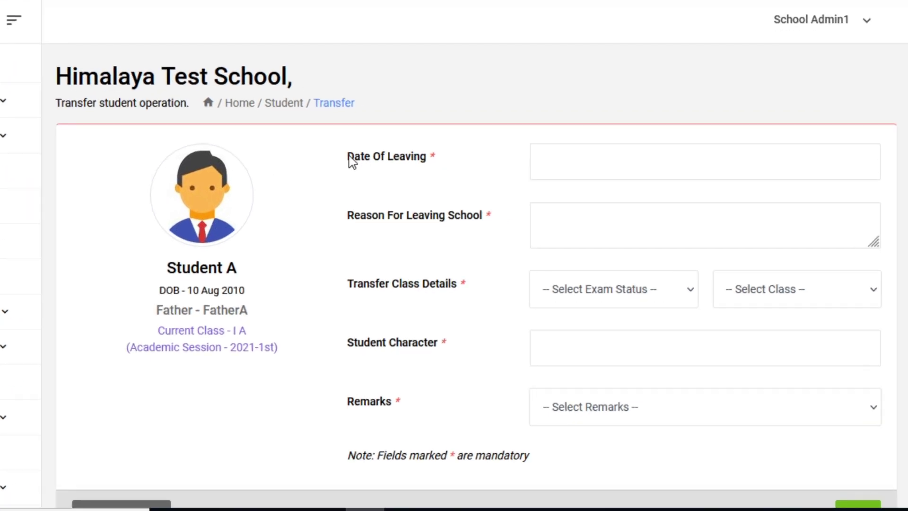
drag(260, 189, 343, 192)
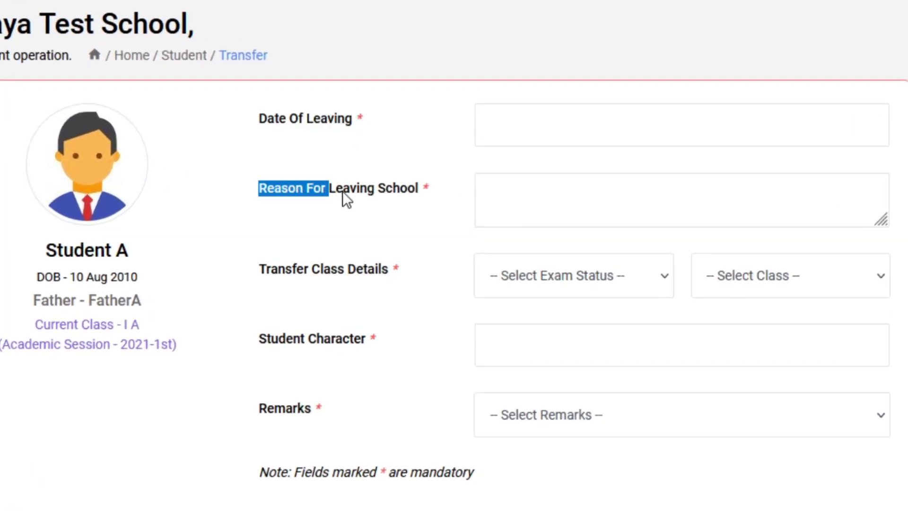
drag(262, 269, 388, 270)
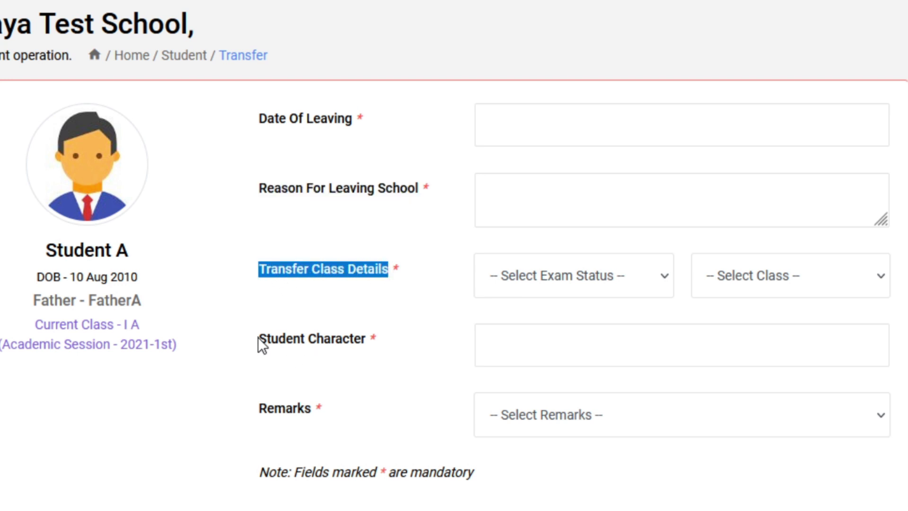
drag(258, 337, 349, 343)
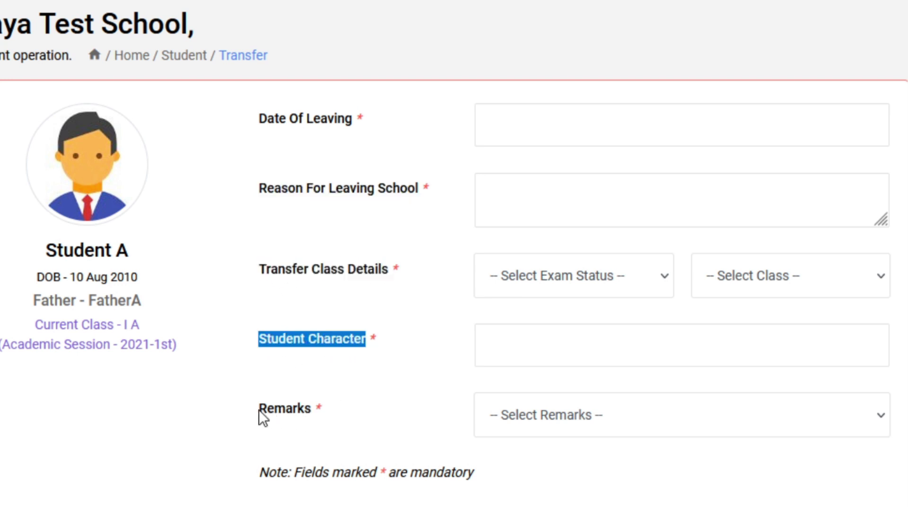
drag(259, 410, 296, 411)
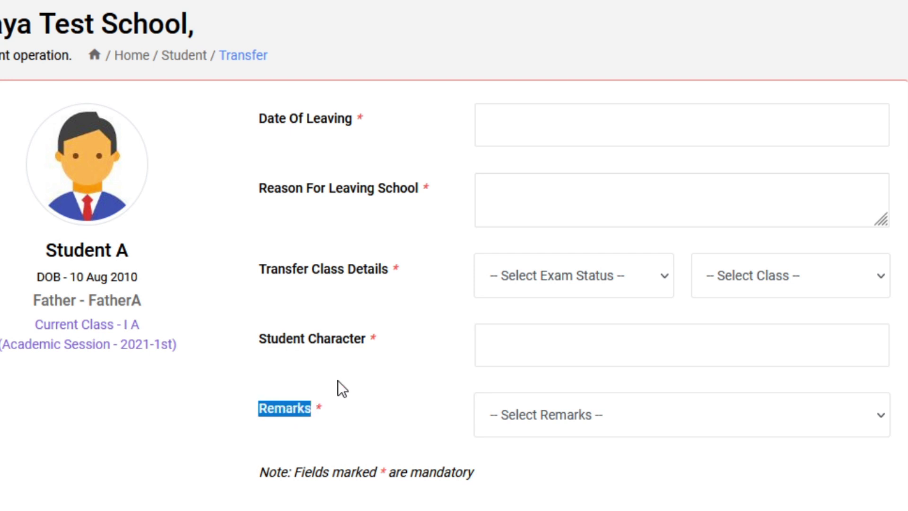
click(387, 343)
- Set leaving date 14 Feb 2022, reason 'Admission into new school' and exam status Passed
click(594, 128)
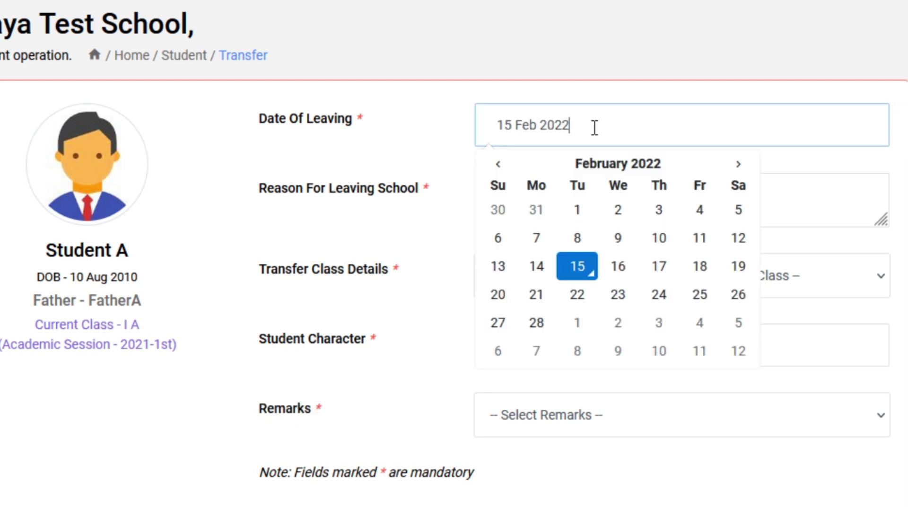
click(543, 270)
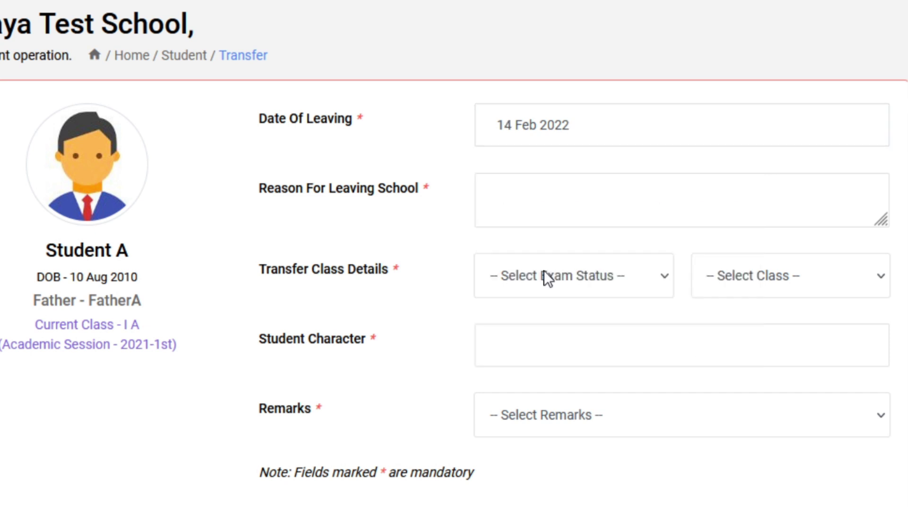
click(573, 200)
text(Admission into new school)
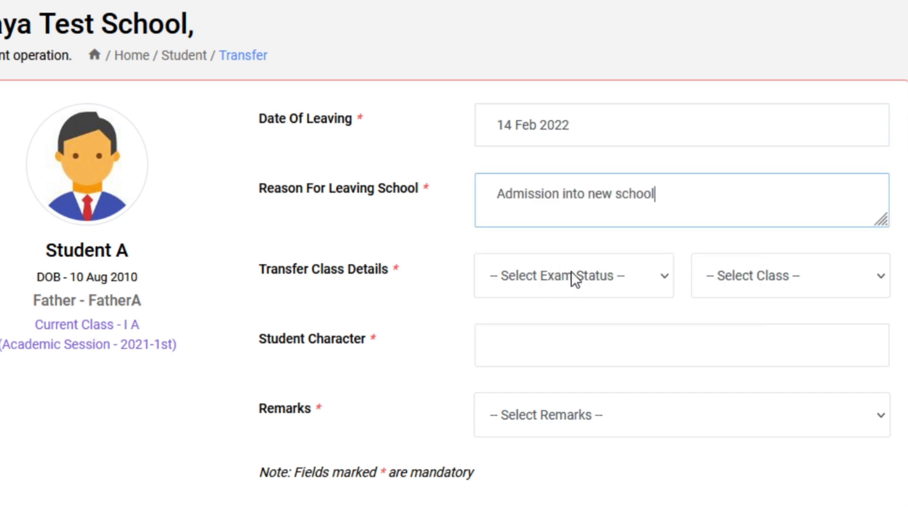
click(572, 271)
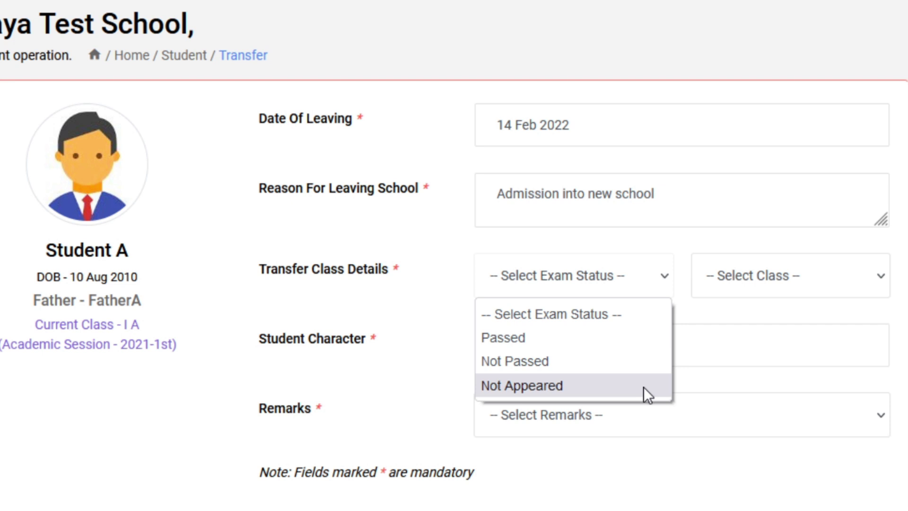
click(524, 338)
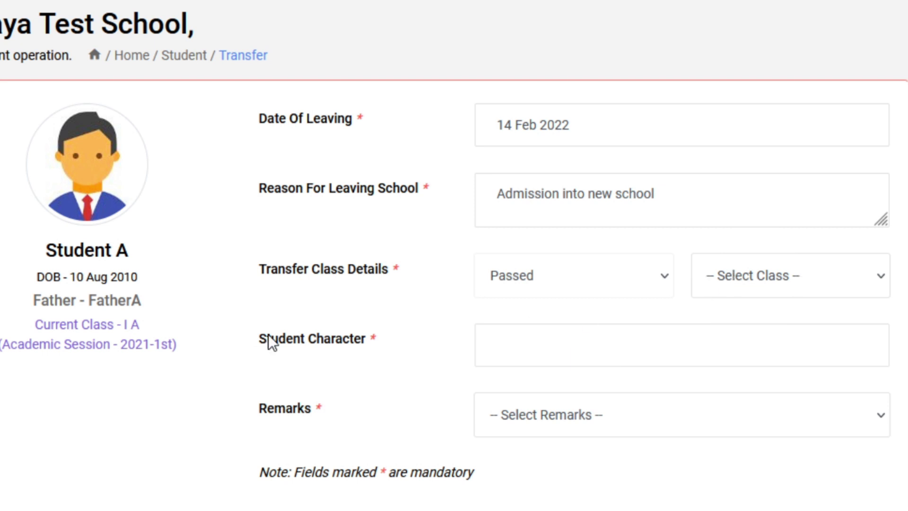
drag(146, 324, 125, 324)
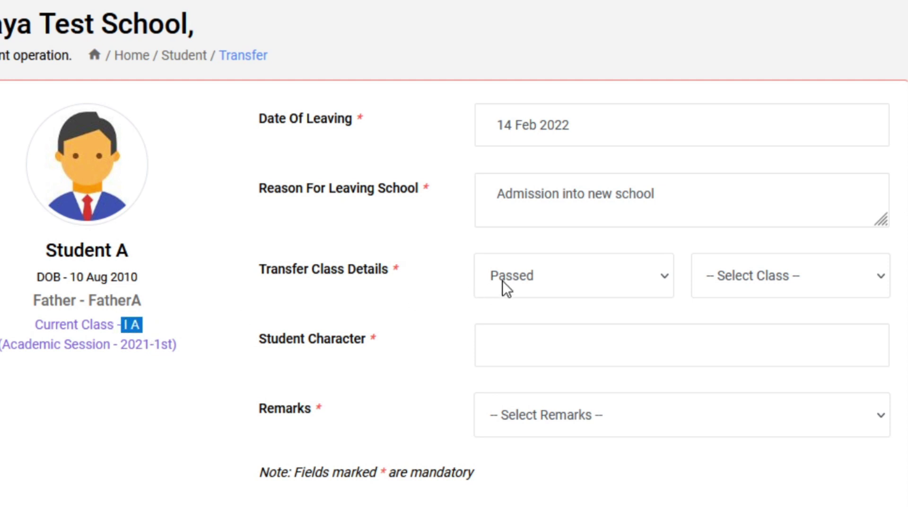
- Set transfer class II, character Good and remarks 'Joined school within district'
click(770, 286)
click(779, 64)
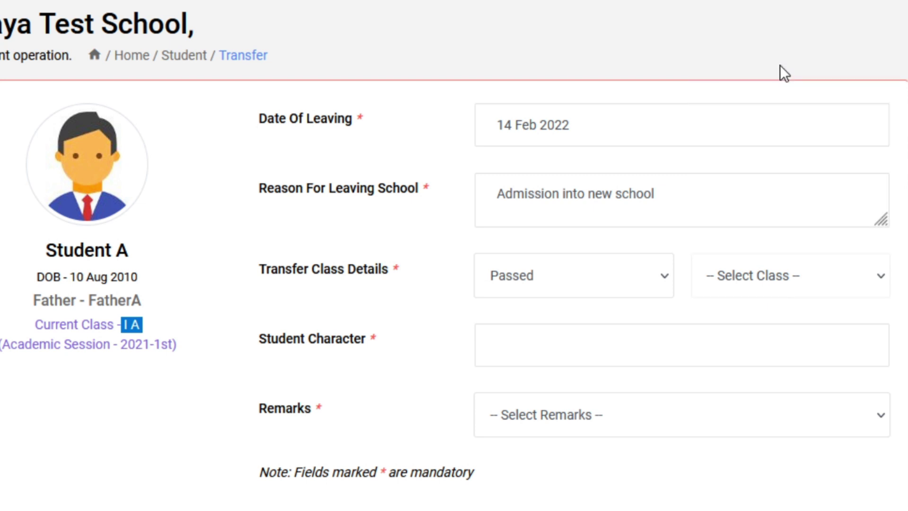
click(515, 341)
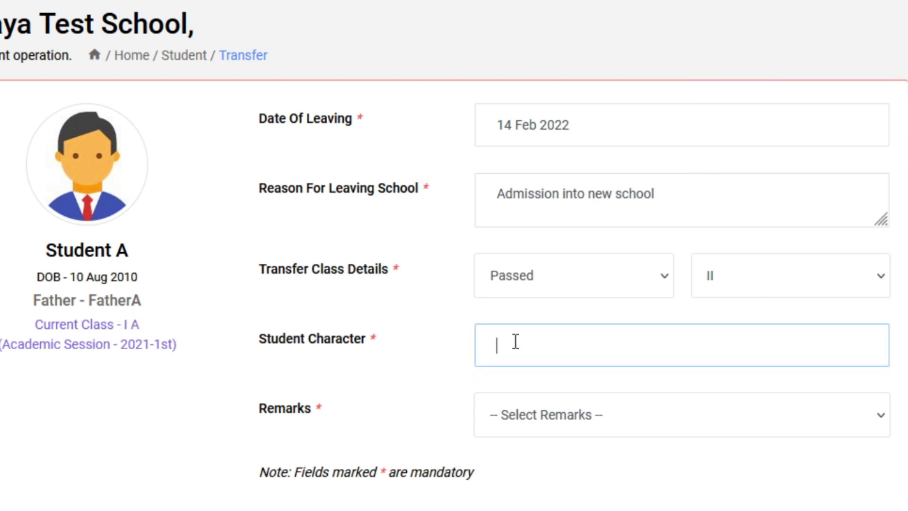
text(Good)
click(573, 387)
click(583, 415)
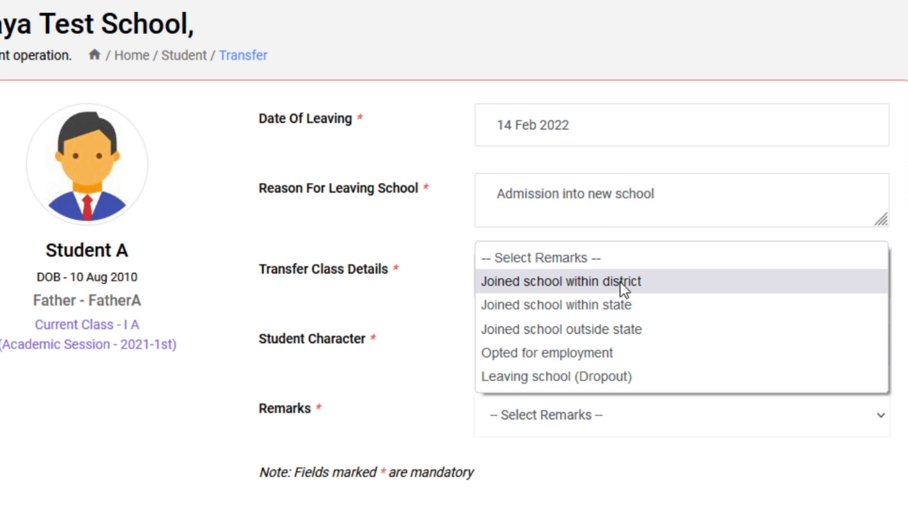
click(655, 281)
- Save the completed transfer form for confirmation
scroll(641, 327, down, 2)
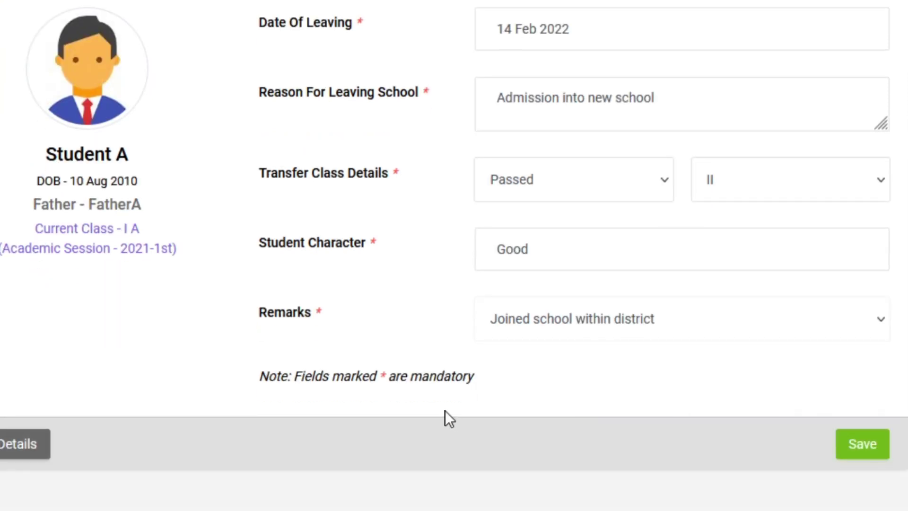
double_click(381, 379)
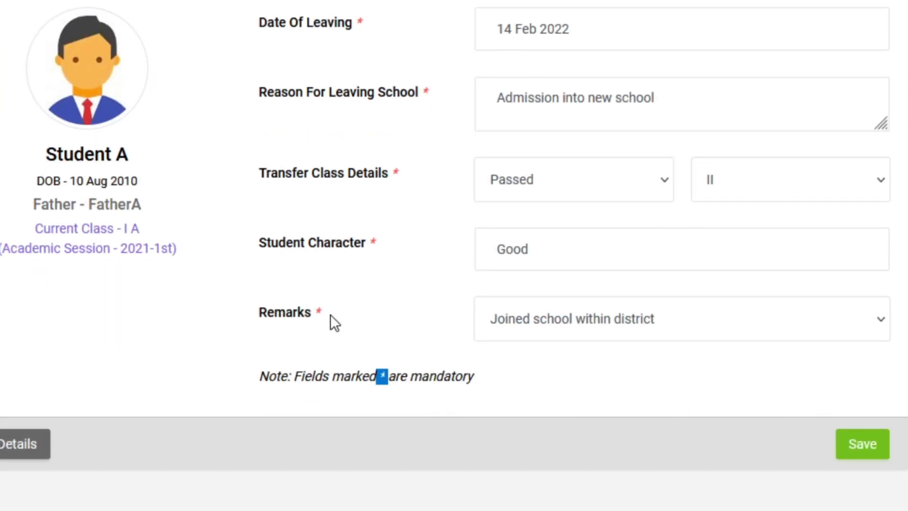
click(861, 453)
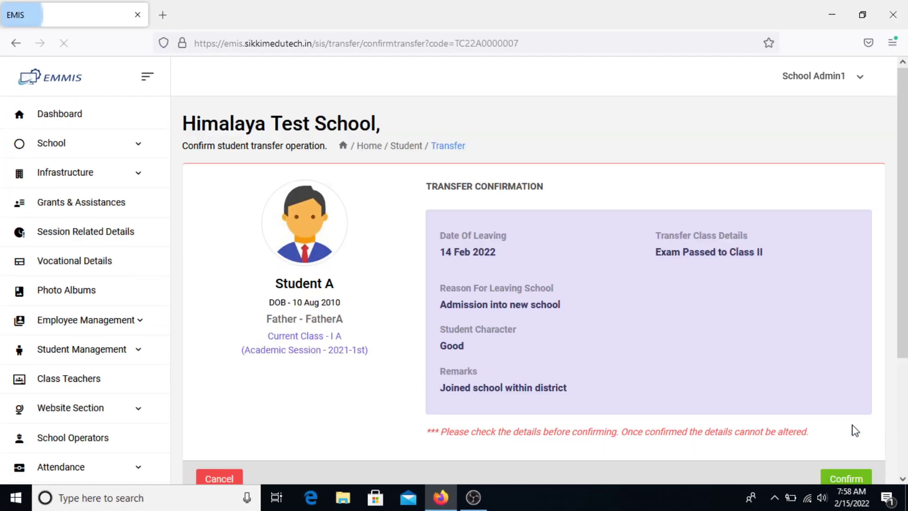
- Review the confirmation (leaving date 14 Feb 2022) and confirm Student A's transfer
scroll(606, 369, down, 3)
scroll(589, 367, up, 3)
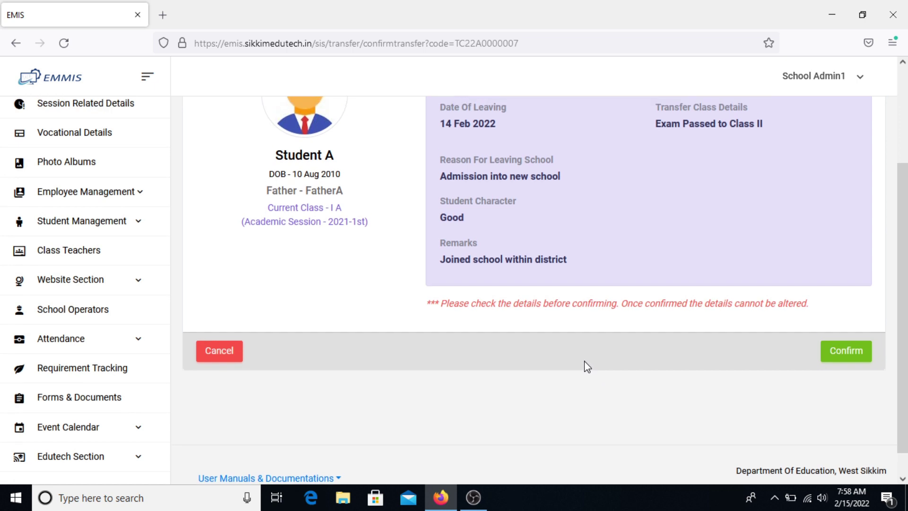
drag(425, 120, 549, 127)
drag(439, 185, 498, 186)
click(441, 246)
scroll(846, 407, down, 1)
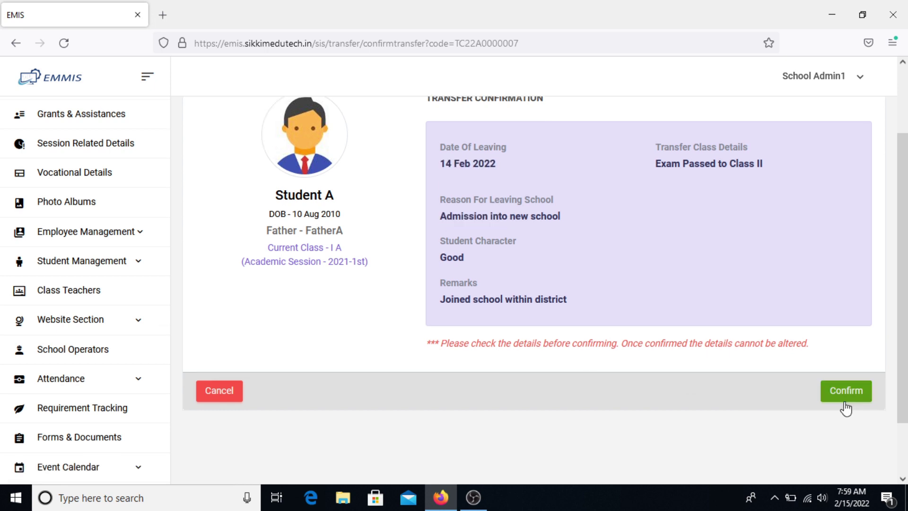
click(846, 401)
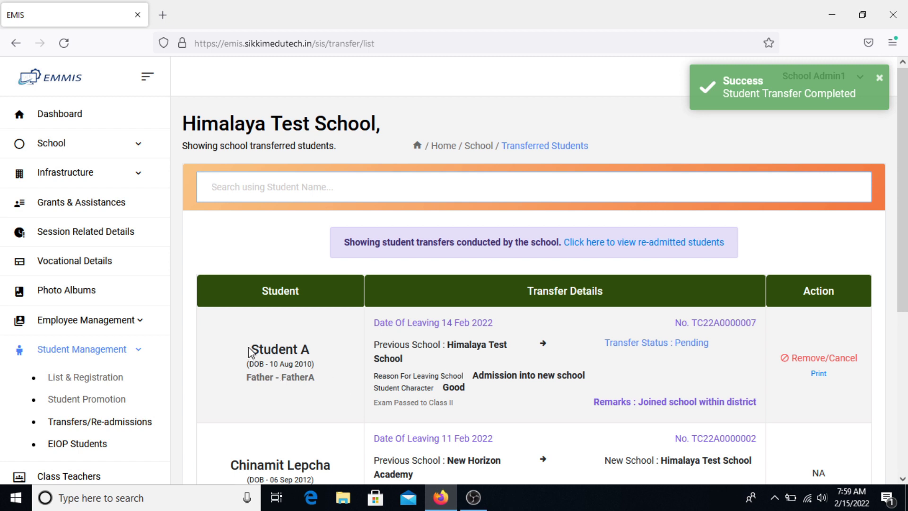
drag(693, 322, 757, 324)
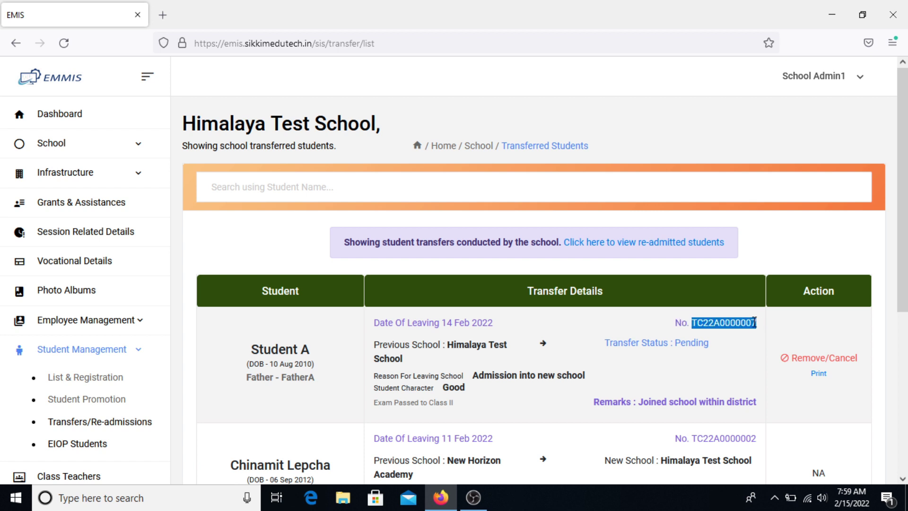
click(748, 356)
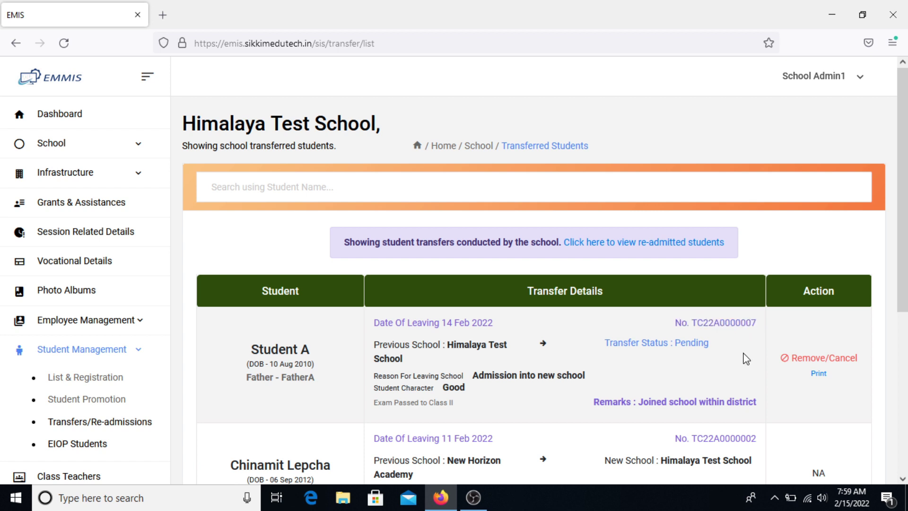
click(819, 375)
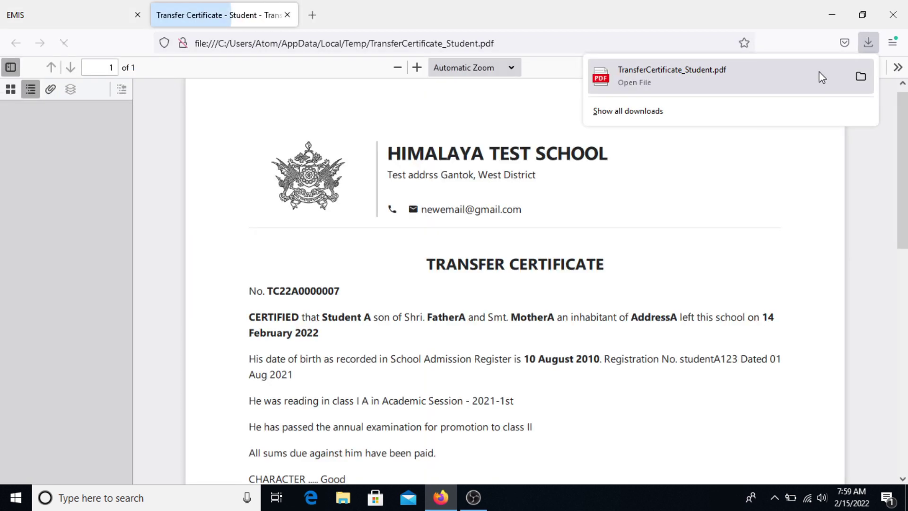
- Dismiss the download notification and highlight the student's name on the certificate PDF
click(712, 165)
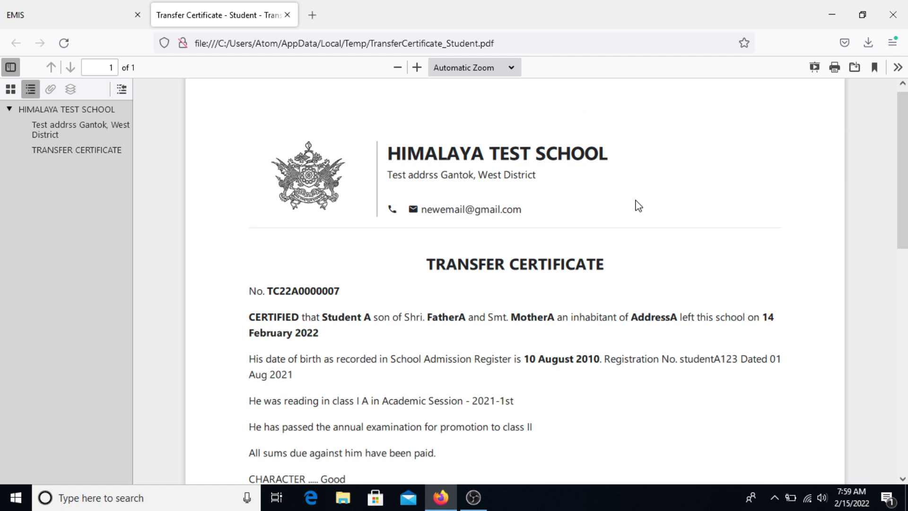
scroll(638, 206, down, 3)
scroll(639, 206, up, 3)
drag(268, 291, 371, 319)
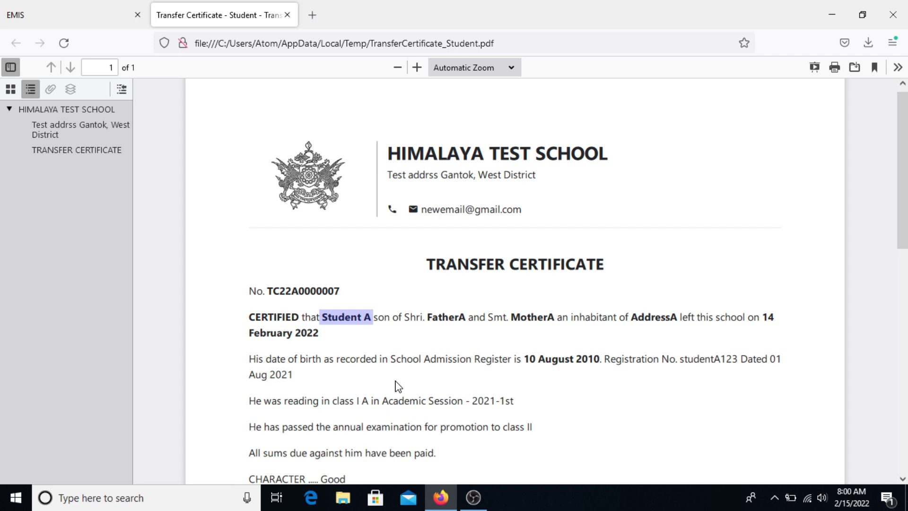
- Highlight the line recording class I A and session 2021-1st, and read the rest of the certificate
scroll(399, 389, down, 2)
drag(249, 337, 523, 348)
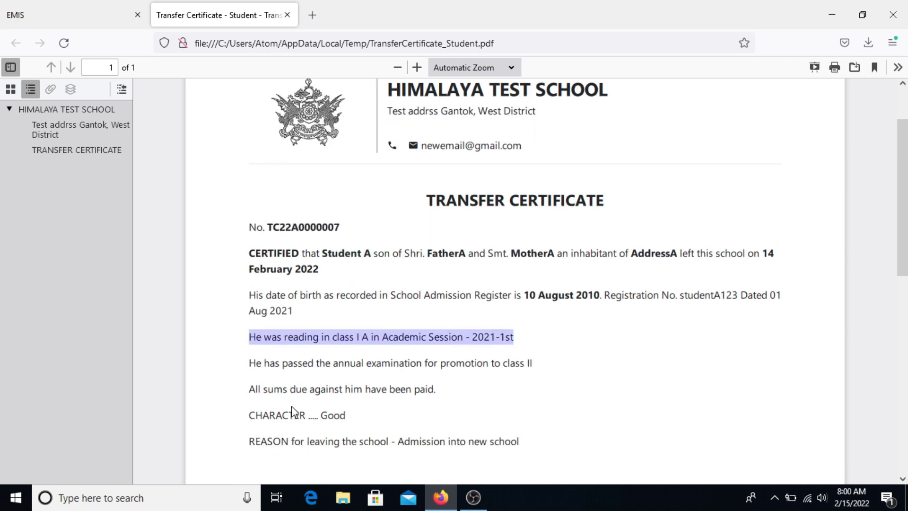
scroll(411, 392, down, 2)
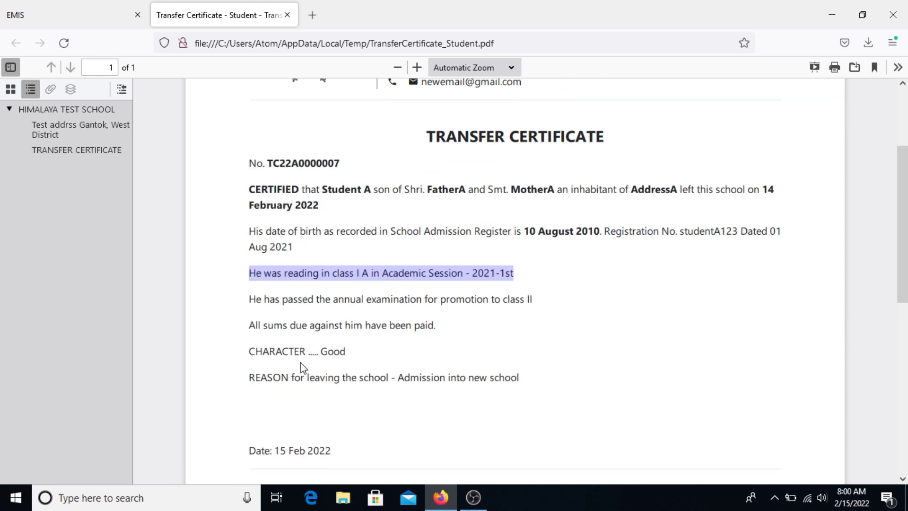
scroll(303, 368, down, 2)
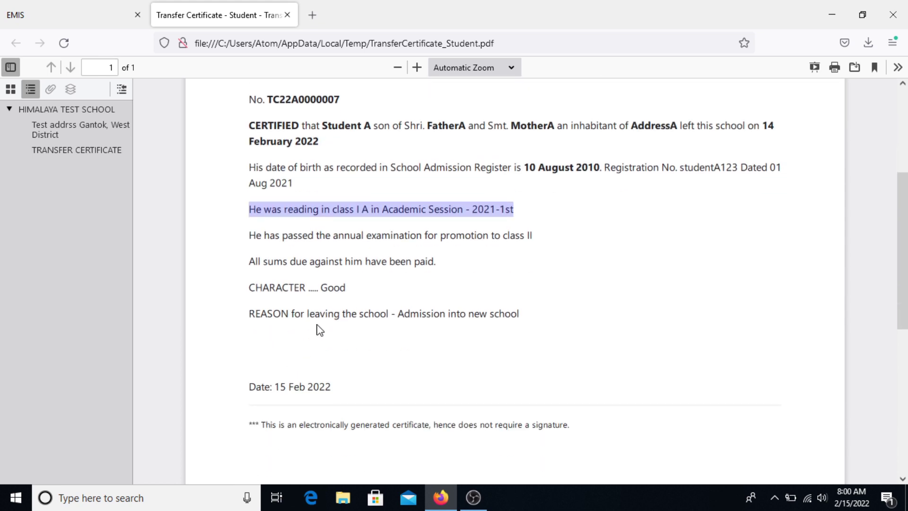